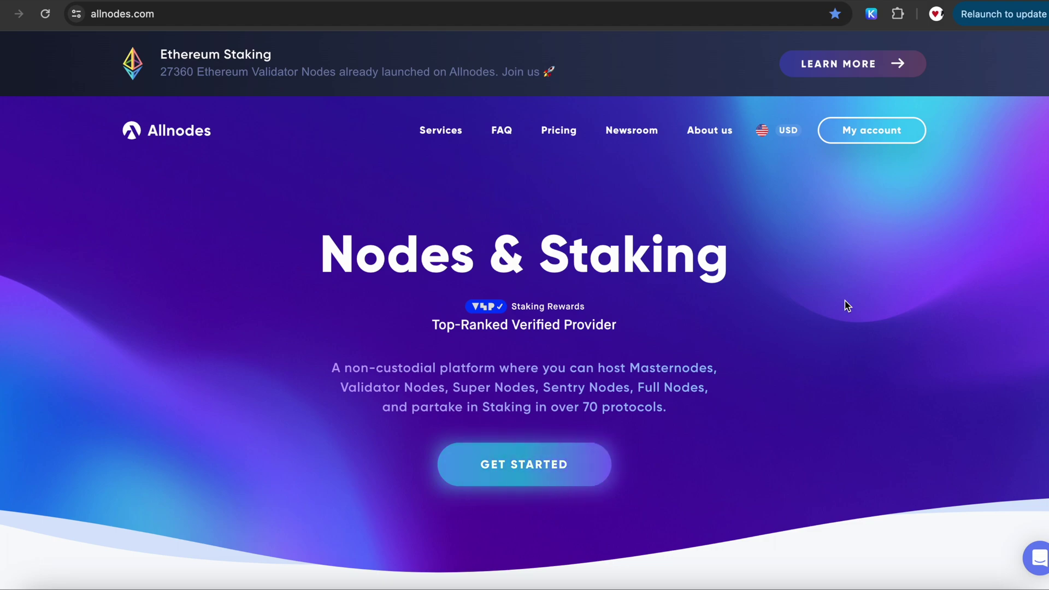
# Open the Stake AKT page for Allnodes' Akash Network validator from Supported Blockchains.
pyautogui.scroll(-6, 845, 301)
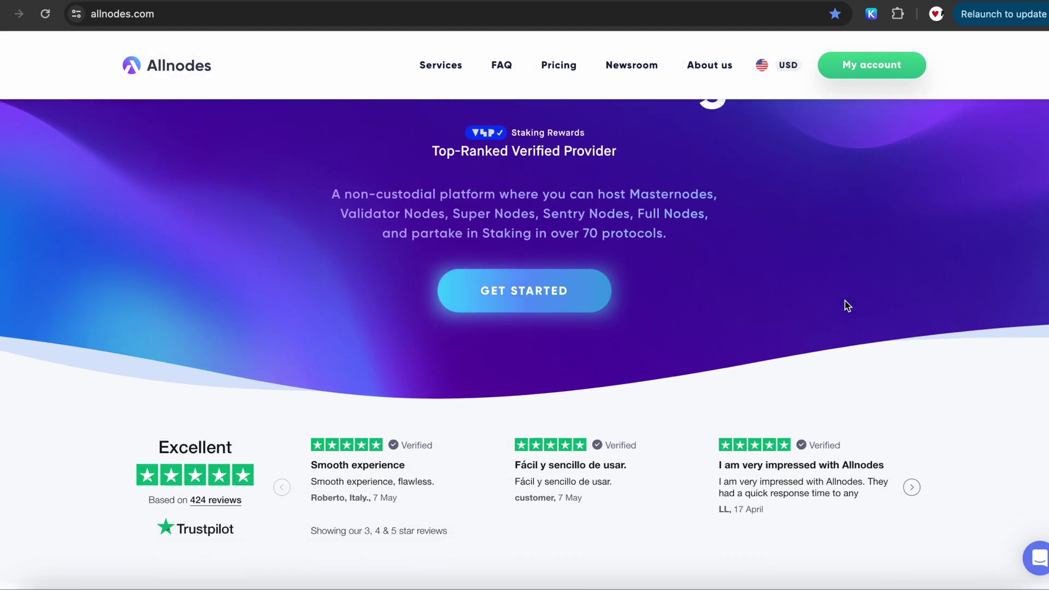
pyautogui.scroll(-12, 845, 305)
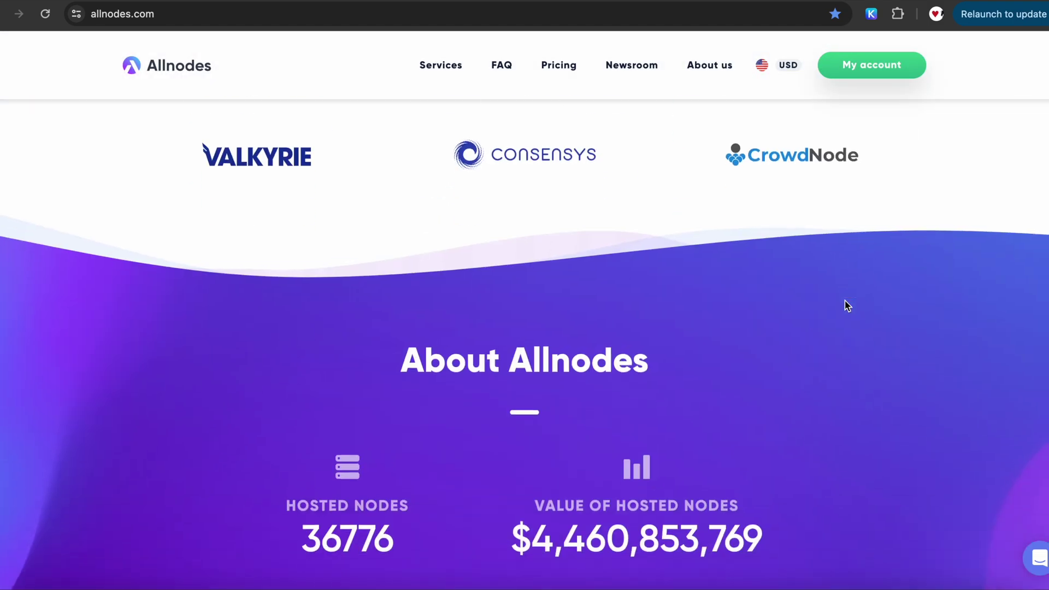
pyautogui.scroll(-10, 845, 305)
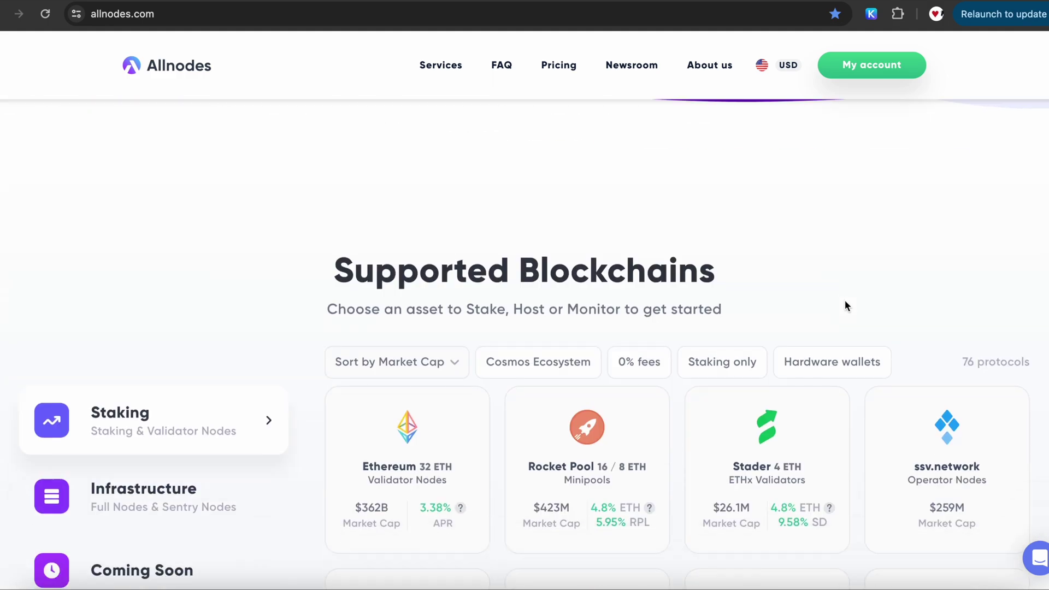
pyautogui.scroll(-9, 845, 306)
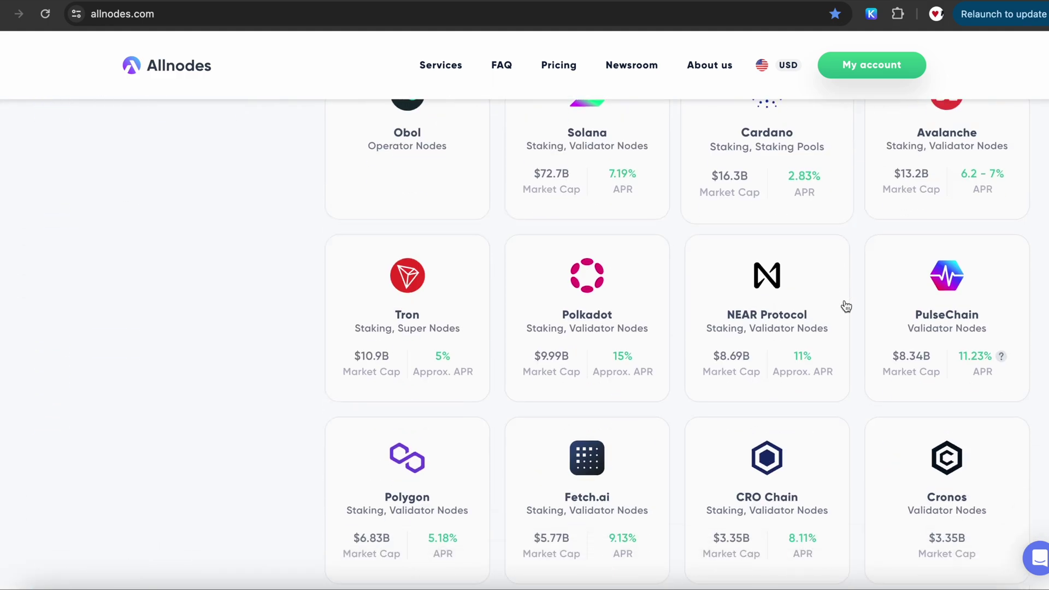
pyautogui.scroll(-8, 845, 306)
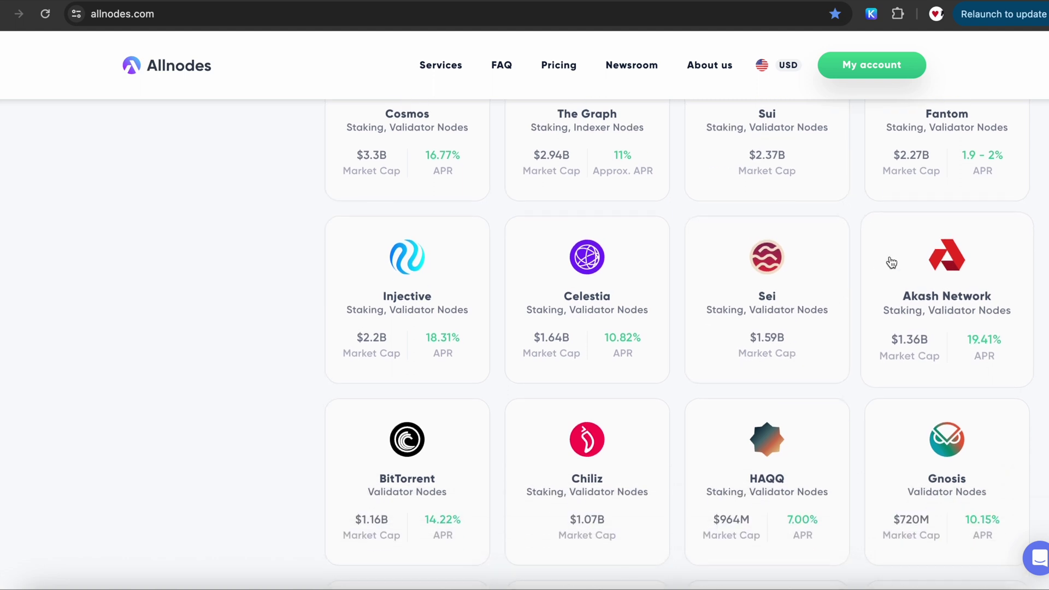
pyautogui.click(891, 263)
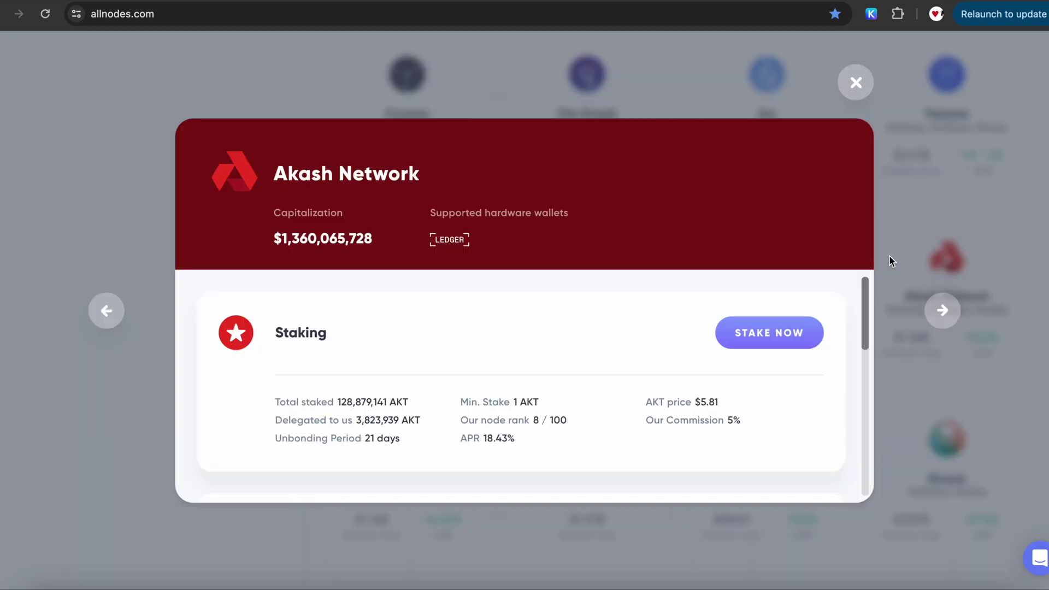
pyautogui.click(808, 334)
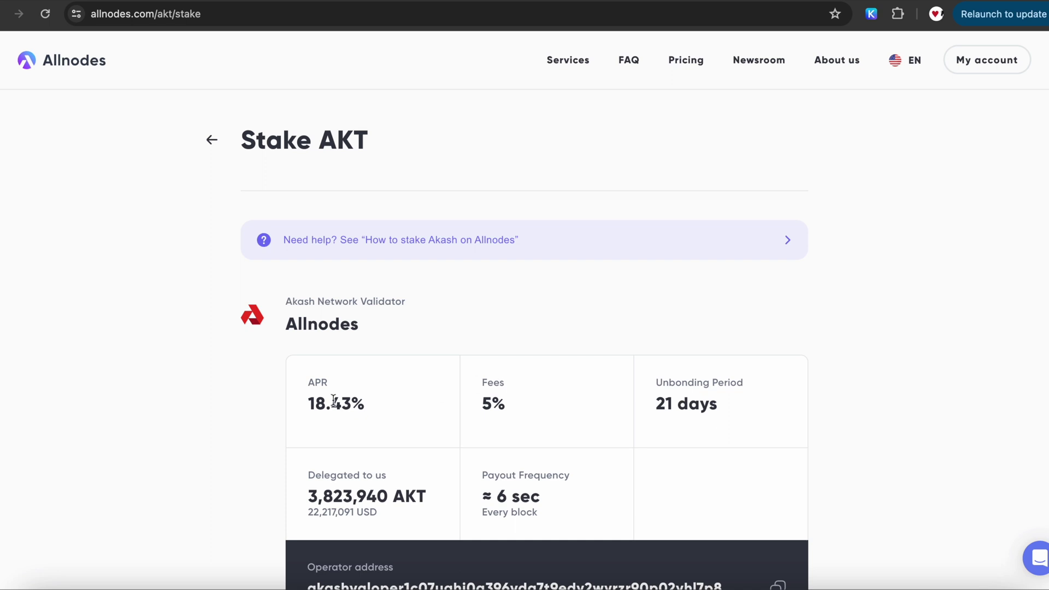
# Highlight the 18.43% APR, 5% fee and 21-day unbonding period values.
pyautogui.moveTo(310, 403); pyautogui.dragTo(366, 403)
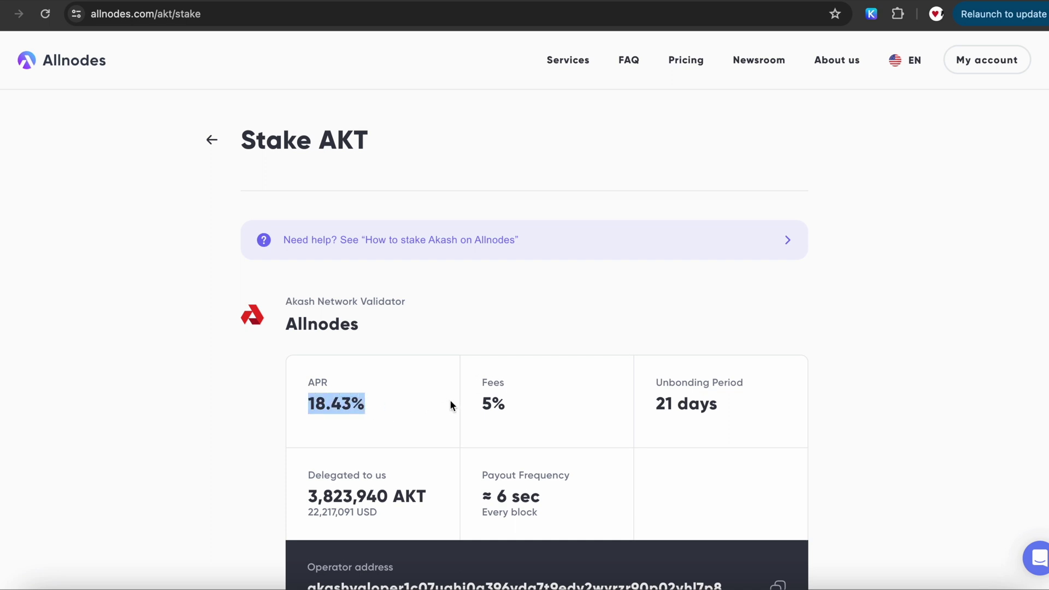
pyautogui.moveTo(481, 403); pyautogui.dragTo(507, 405)
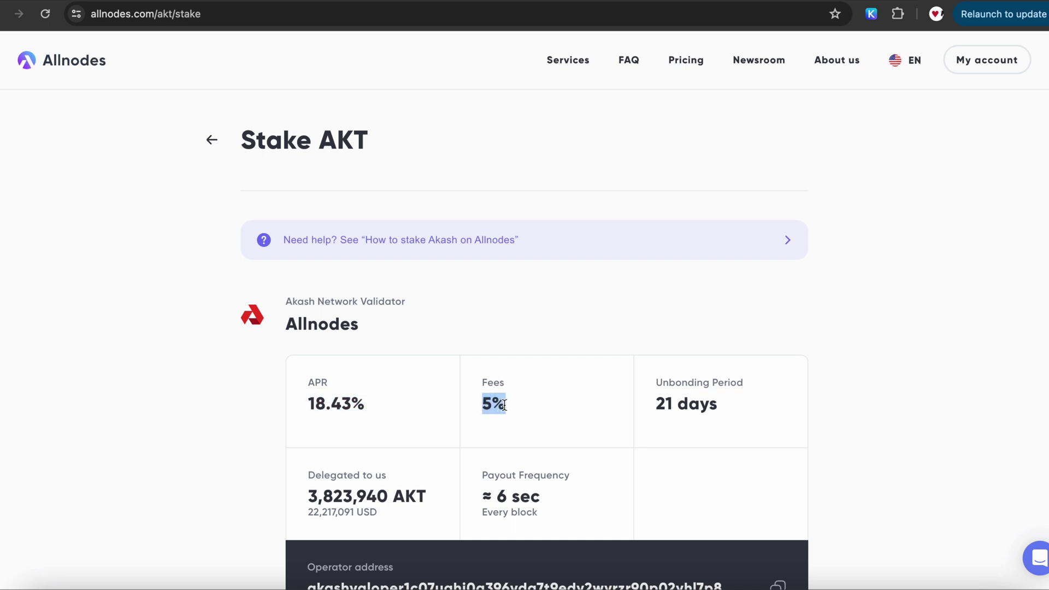
pyautogui.moveTo(658, 405); pyautogui.dragTo(717, 407)
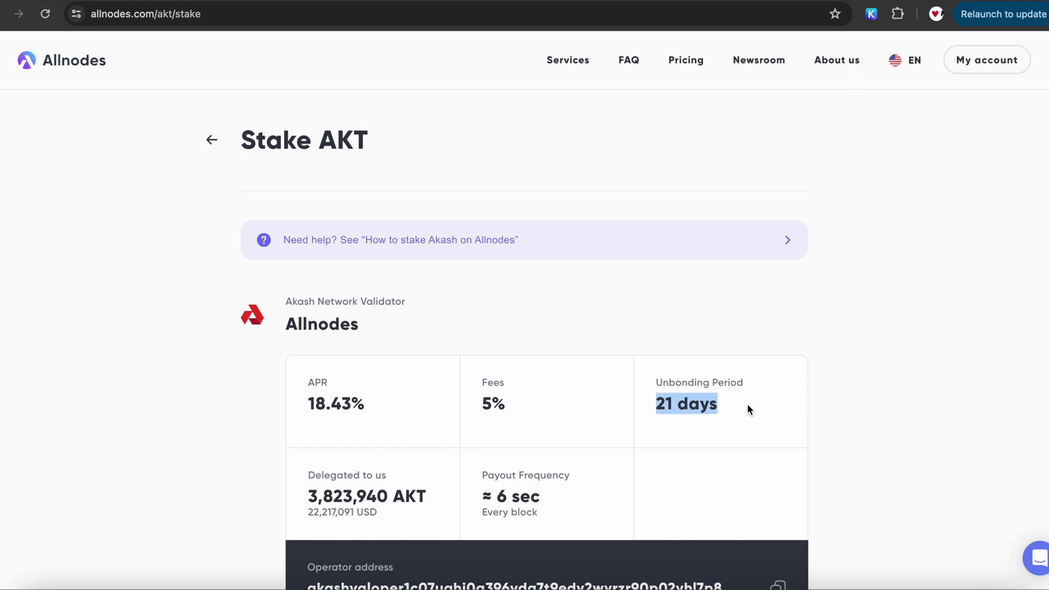
pyautogui.scroll(-5, 748, 407)
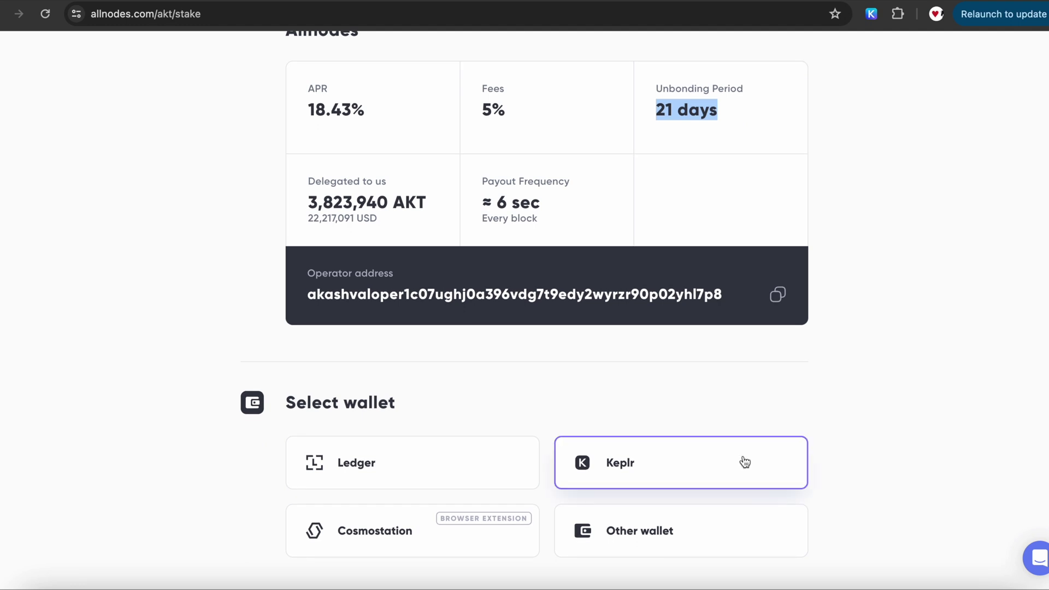
# Connect the Keplr browser extension and highlight the 1.1 AKT available balance.
pyautogui.click(745, 462)
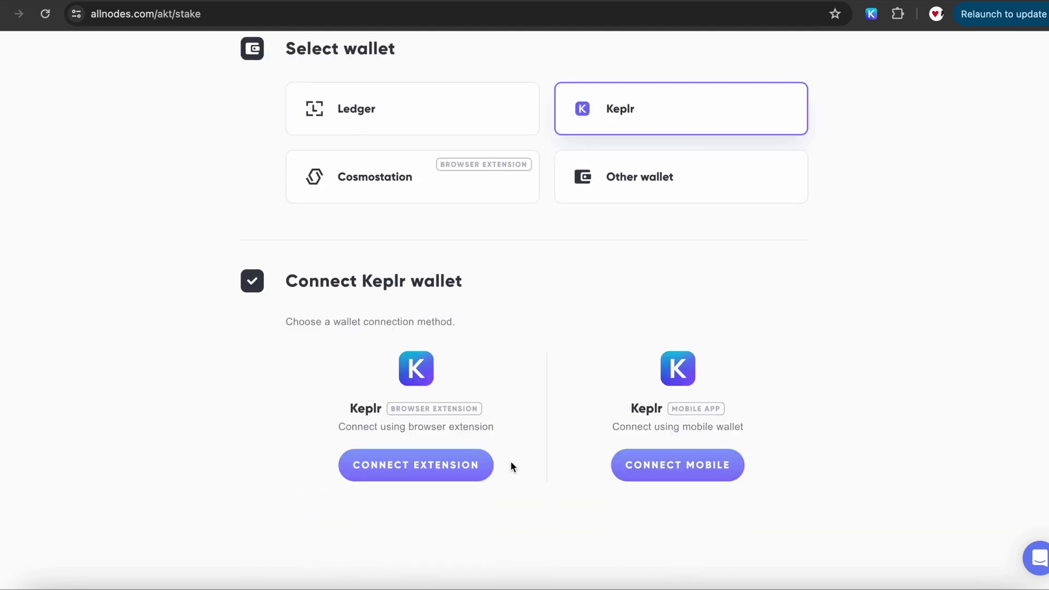
pyautogui.click(488, 466)
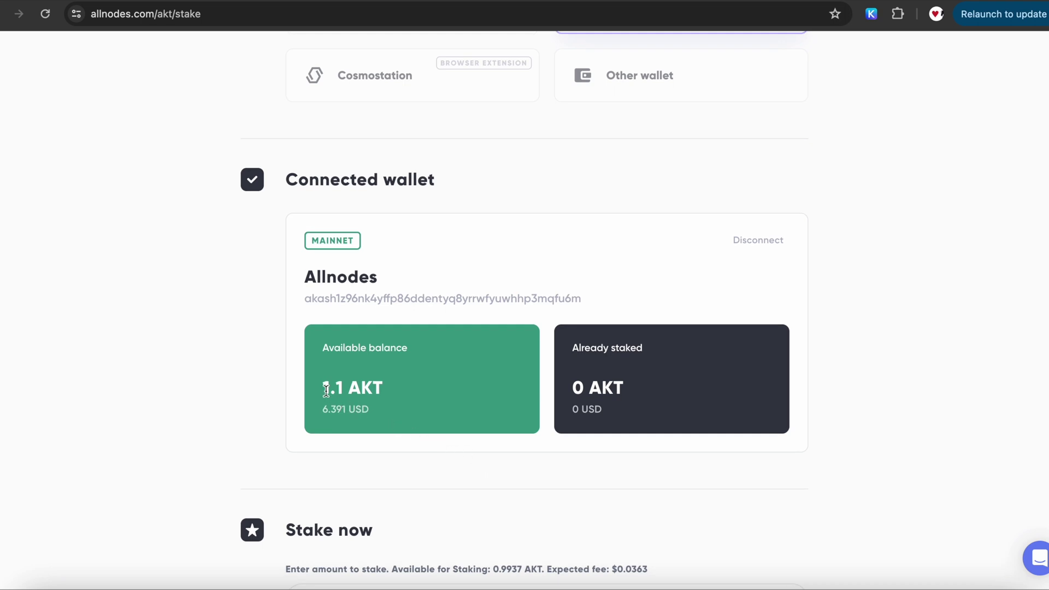
pyautogui.moveTo(323, 388); pyautogui.dragTo(383, 391)
# In Keplr, confirm the 1.100000 AKT balance, copy the Akash address, then close the wallet.
pyautogui.click(871, 13)
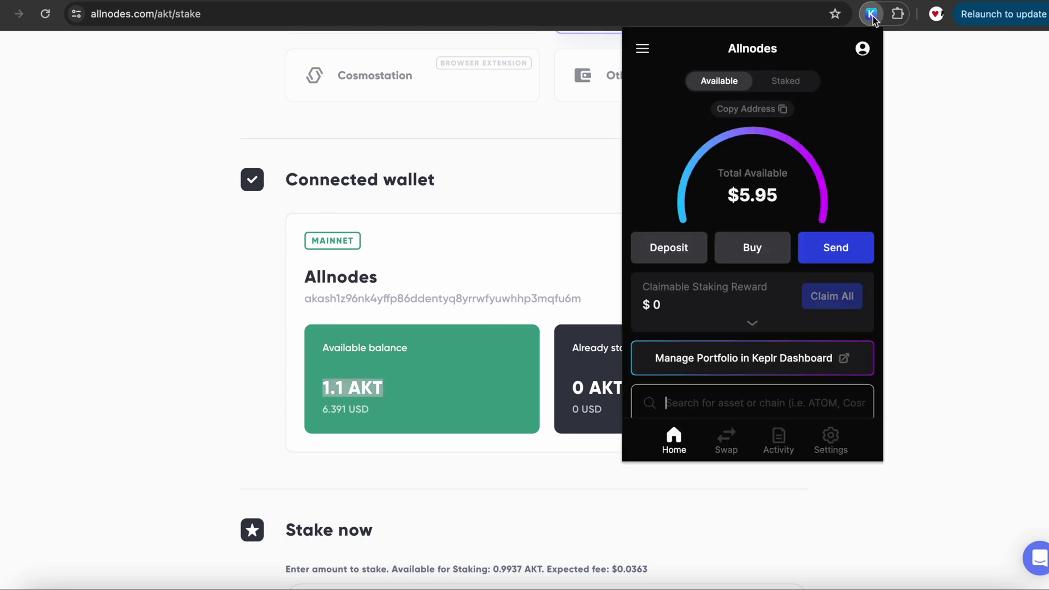
pyautogui.scroll(-3, 844, 134)
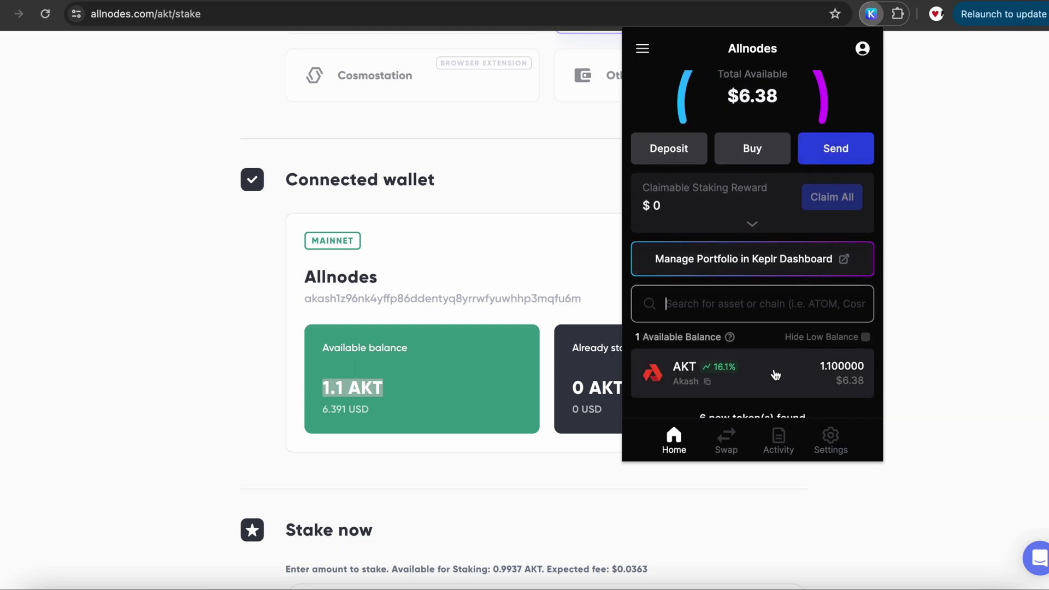
pyautogui.click(709, 384)
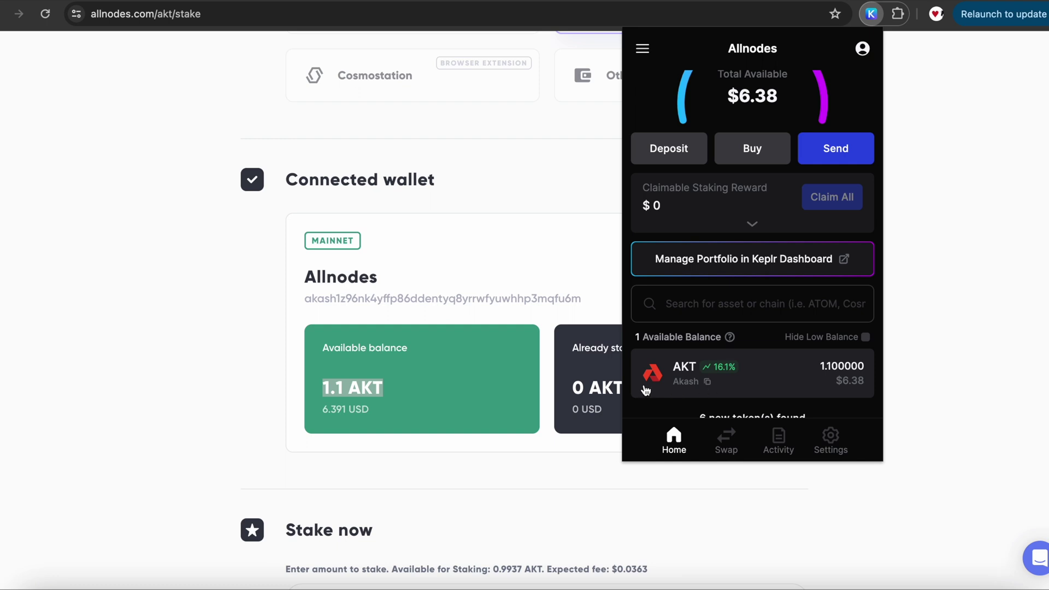
pyautogui.click(548, 389)
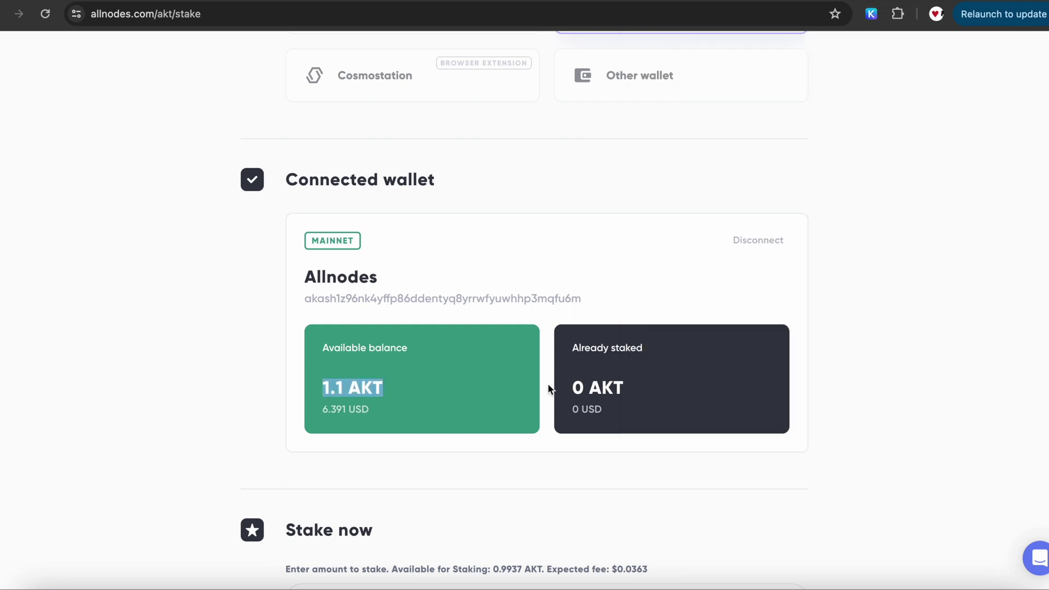
pyautogui.scroll(-3, 548, 387)
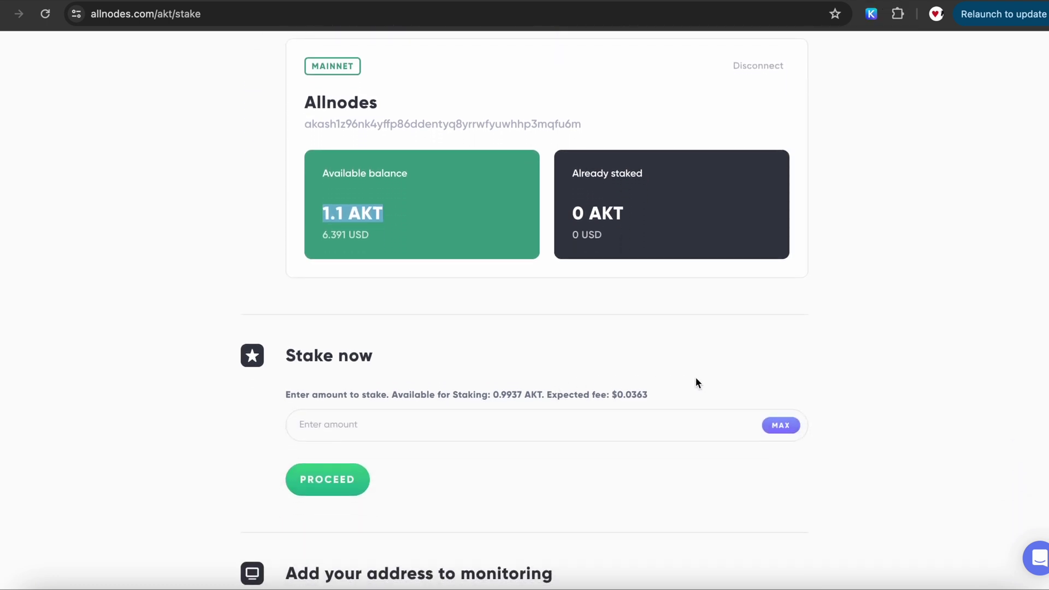
# Stake the maximum 0.99375 AKT with Allnodes, approving the transaction in Keplr.
pyautogui.click(792, 425)
pyautogui.click(361, 479)
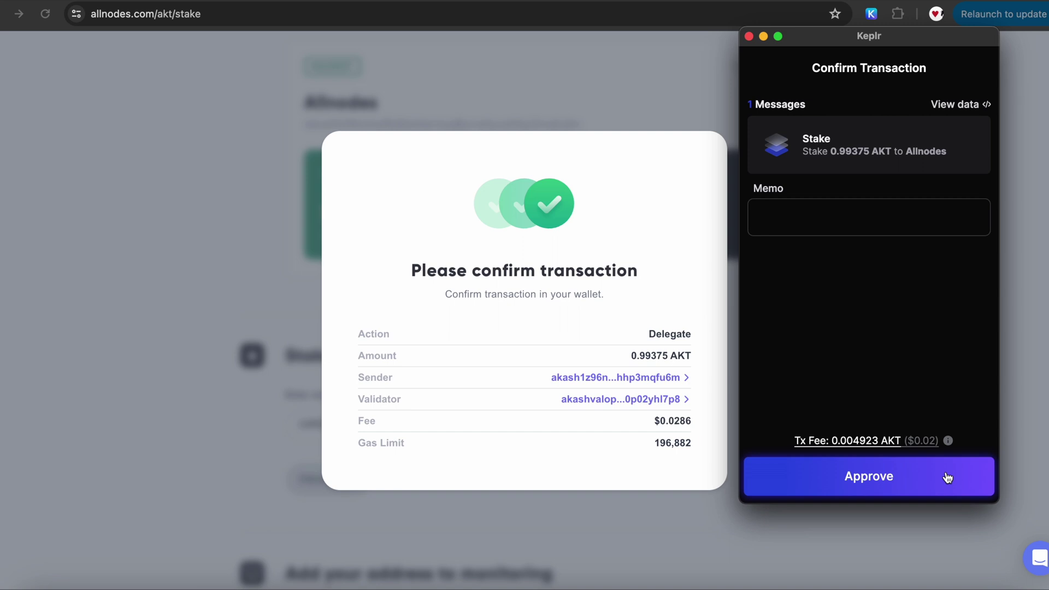
pyautogui.click(947, 476)
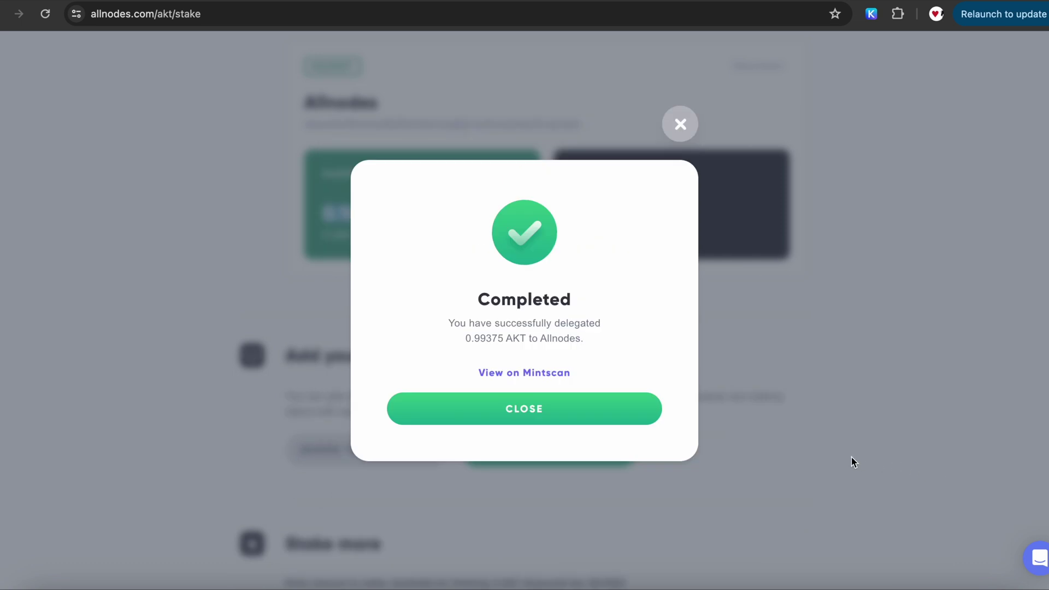
pyautogui.click(629, 409)
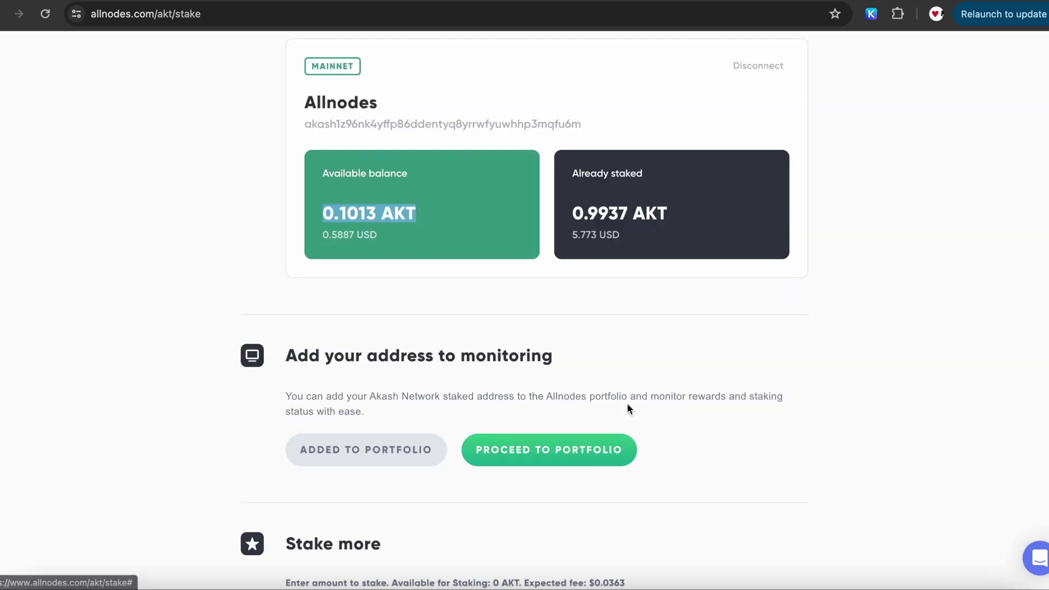
pyautogui.click(631, 456)
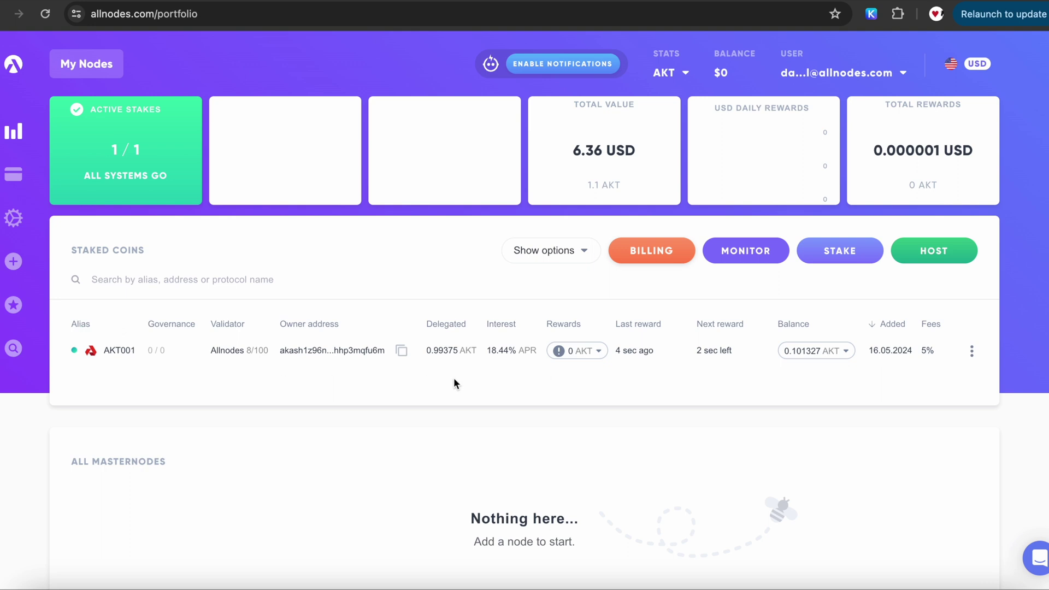
# Highlight the AKT001 stake's 18.44% APR and open that stake's actions menu.
pyautogui.moveTo(488, 354); pyautogui.dragTo(539, 354)
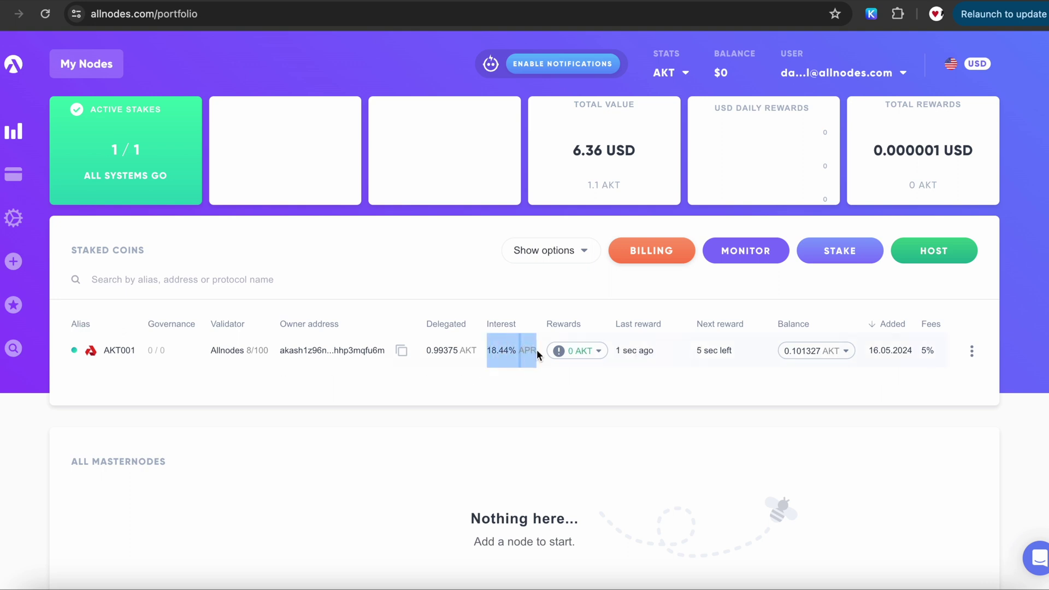
pyautogui.click(971, 354)
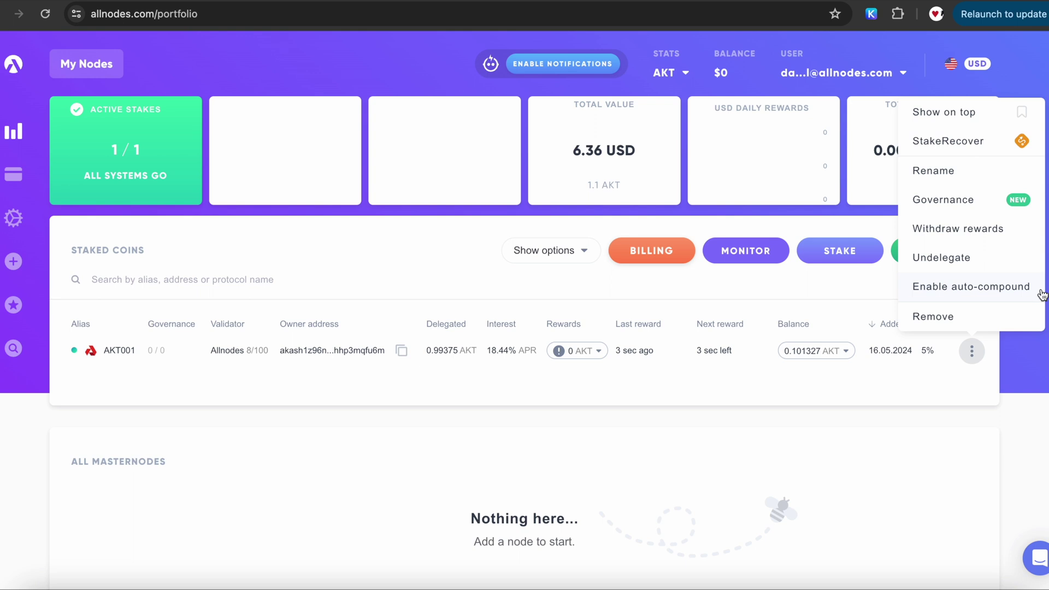
# Enable auto-compound on the AKT001 stake through the Keplr extension, approving the grant.
pyautogui.click(1041, 294)
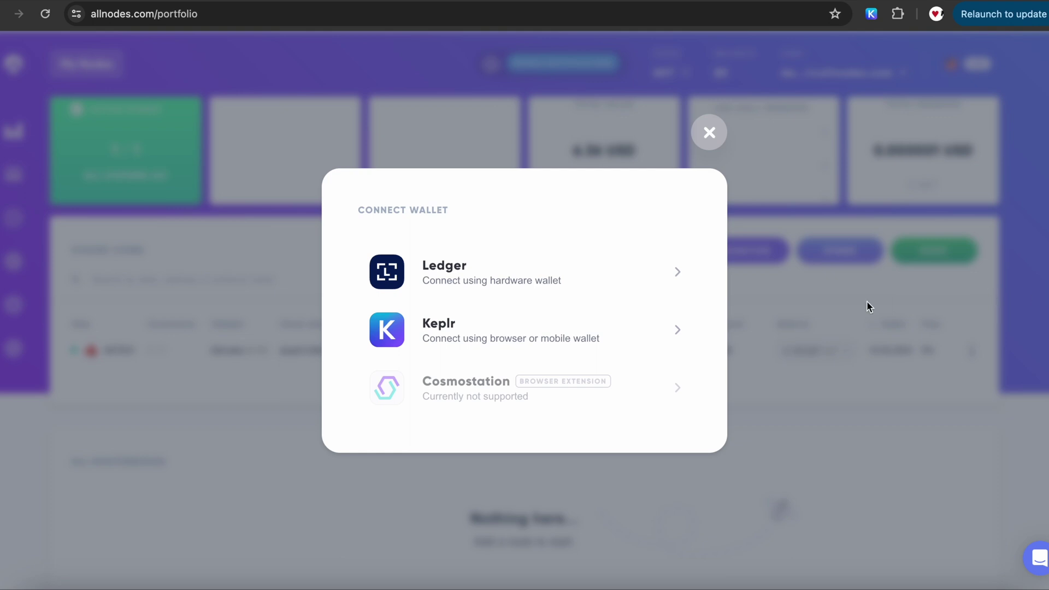
pyautogui.click(617, 320)
pyautogui.click(614, 318)
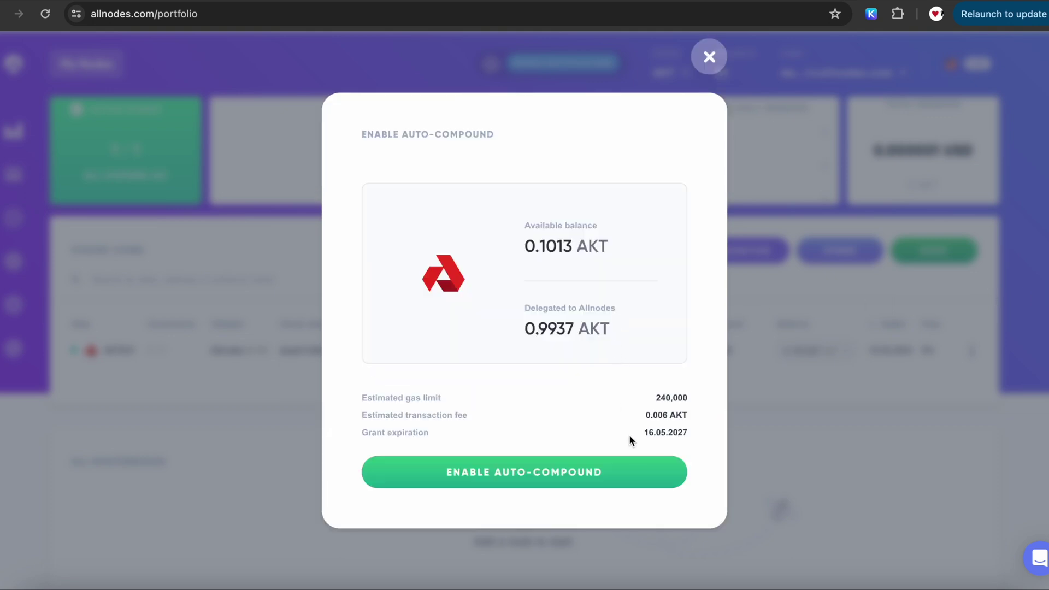
pyautogui.click(634, 471)
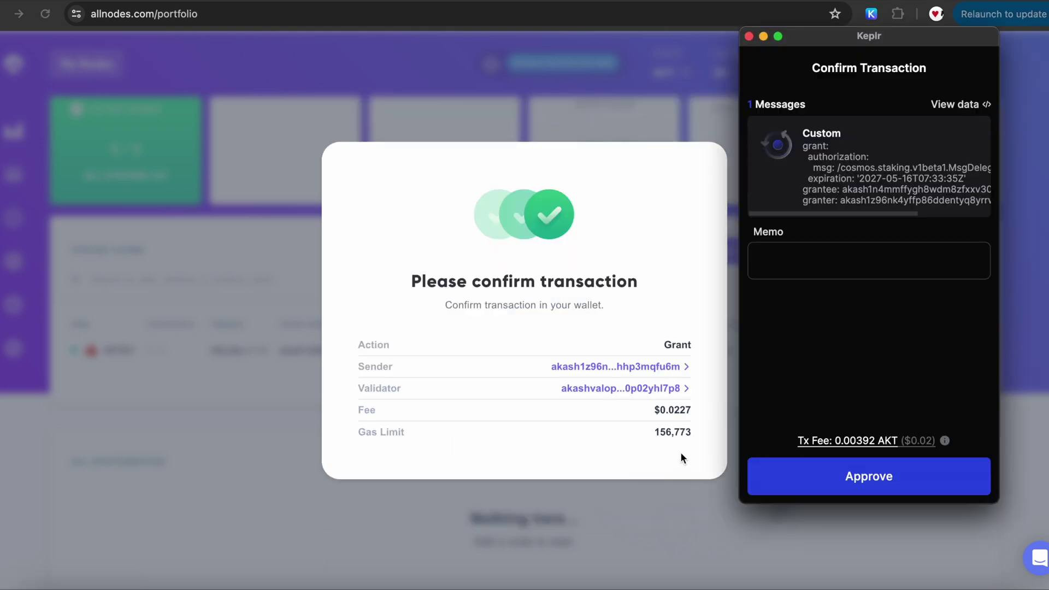
pyautogui.click(938, 477)
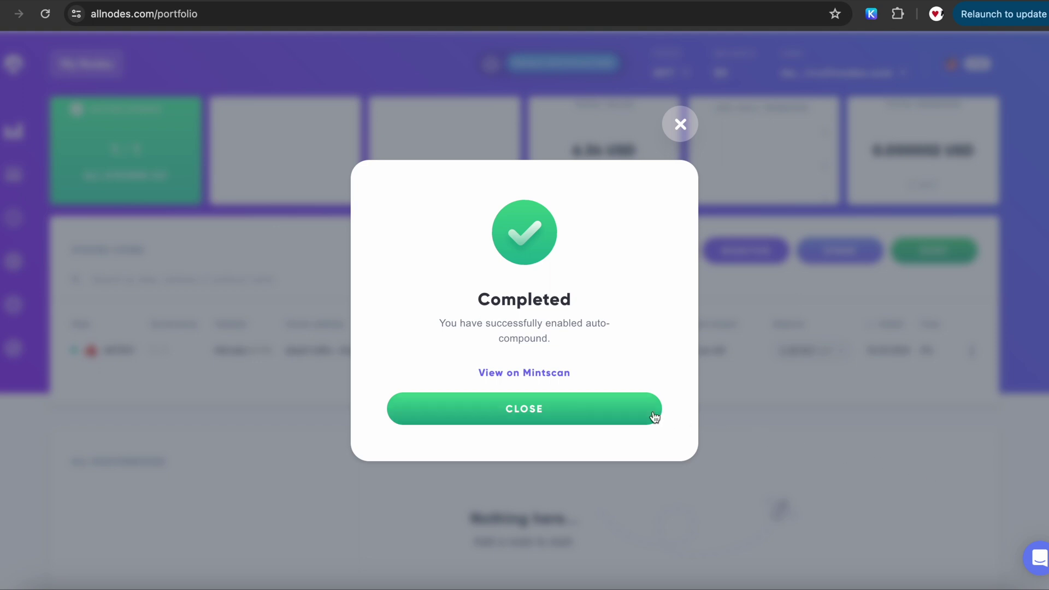
pyautogui.click(625, 412)
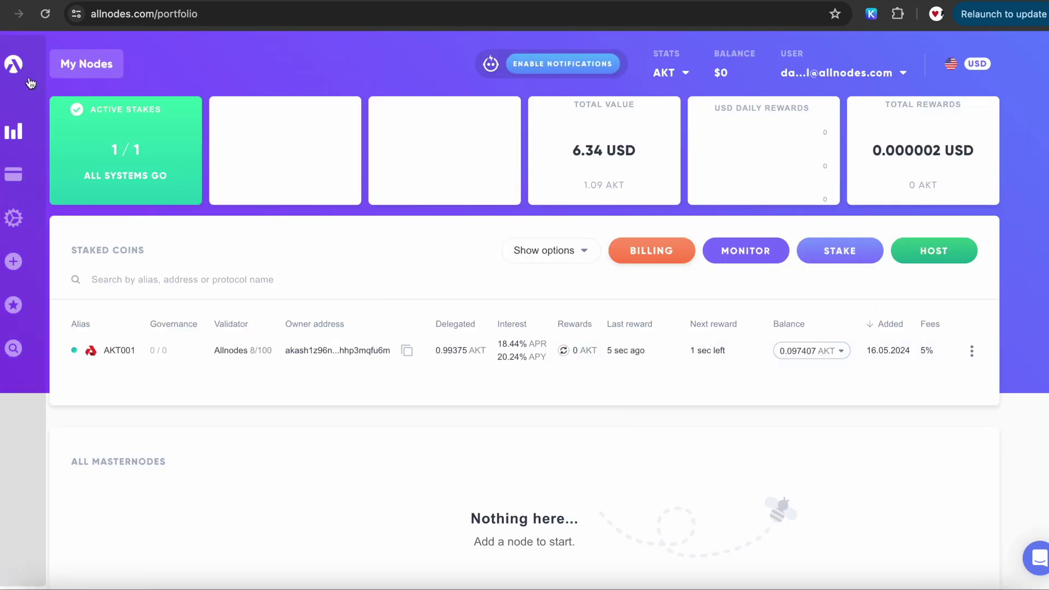
# Return to the Allnodes homepage via the logo.
pyautogui.click(15, 67)
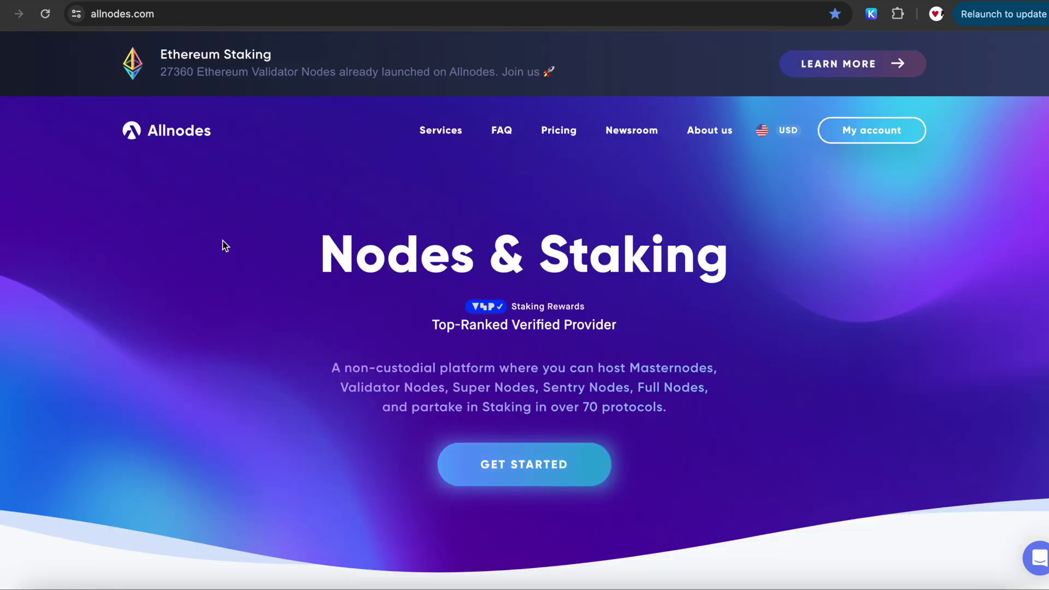